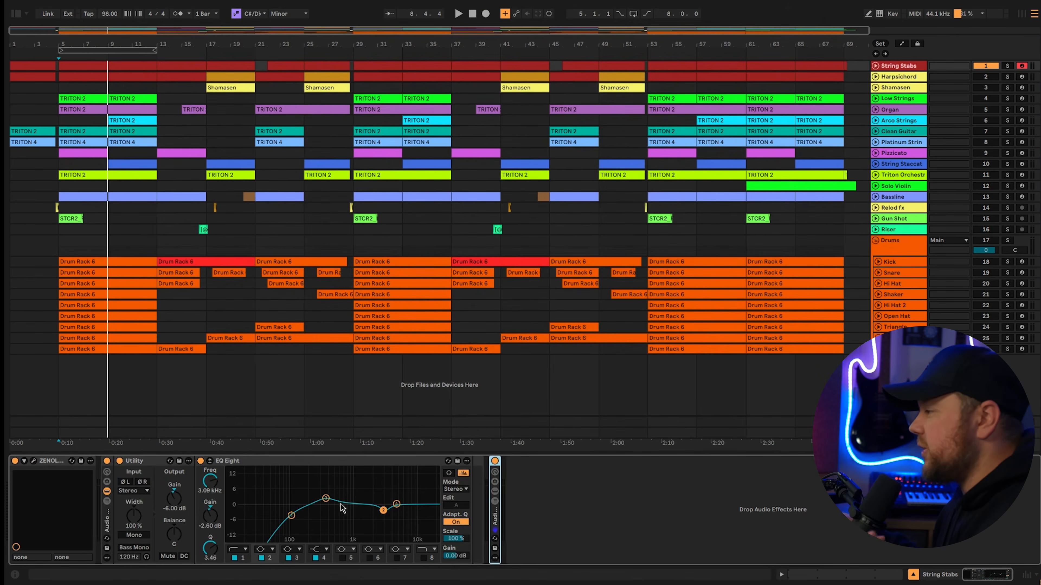
Inspect the String Stabs effects, including Utility, and open the Replika delay on the A-Width Delay return track to view its settings.
left_click(138, 461)
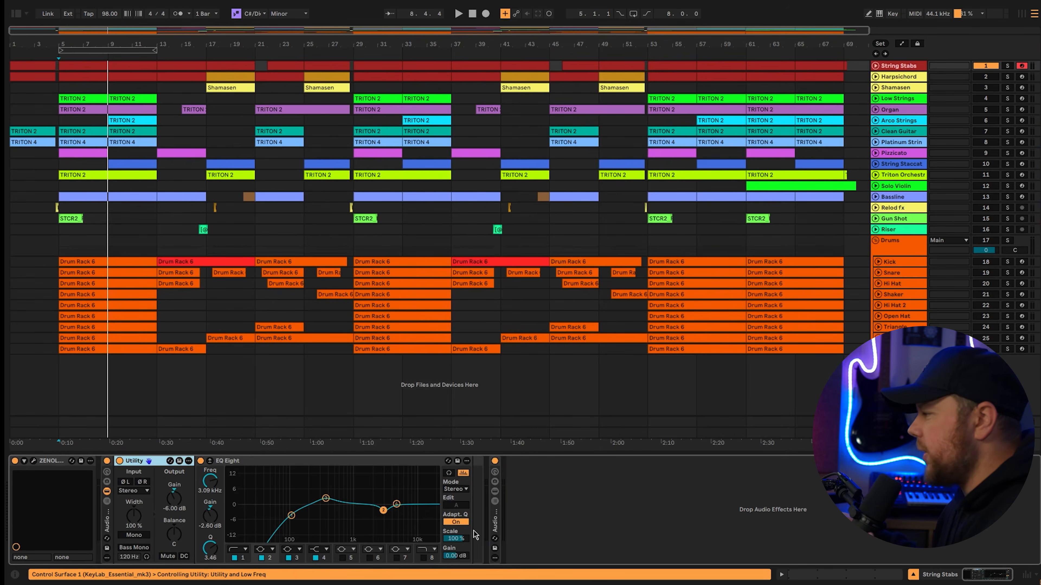
double_click(495, 526)
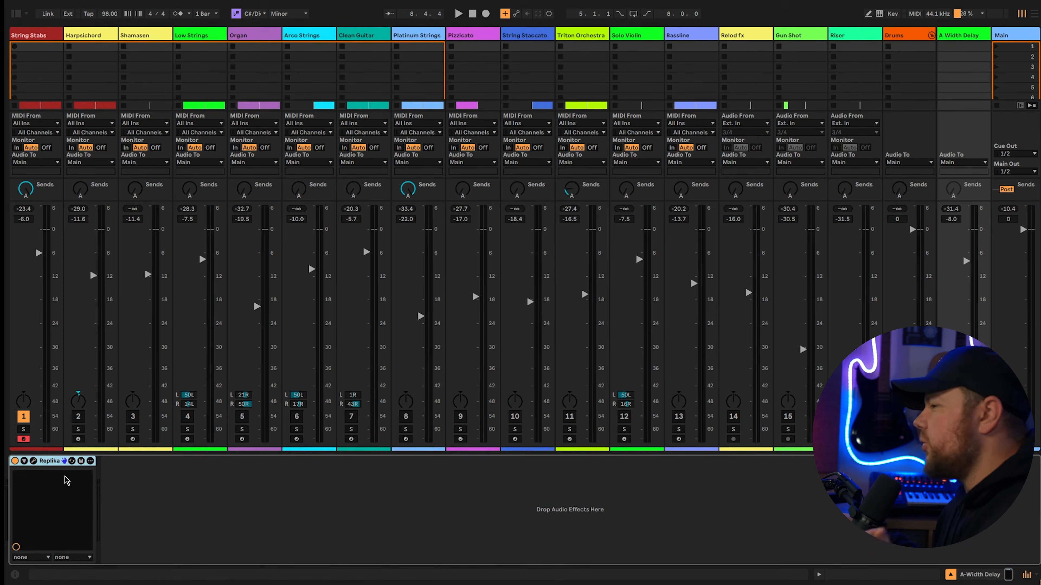
left_click(33, 462)
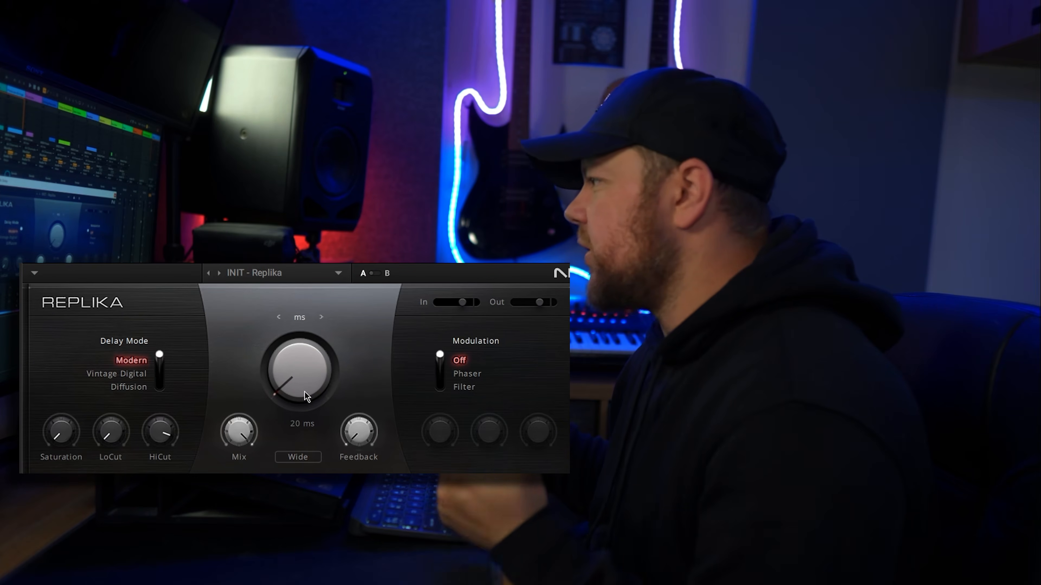
mouse_move(242, 438)
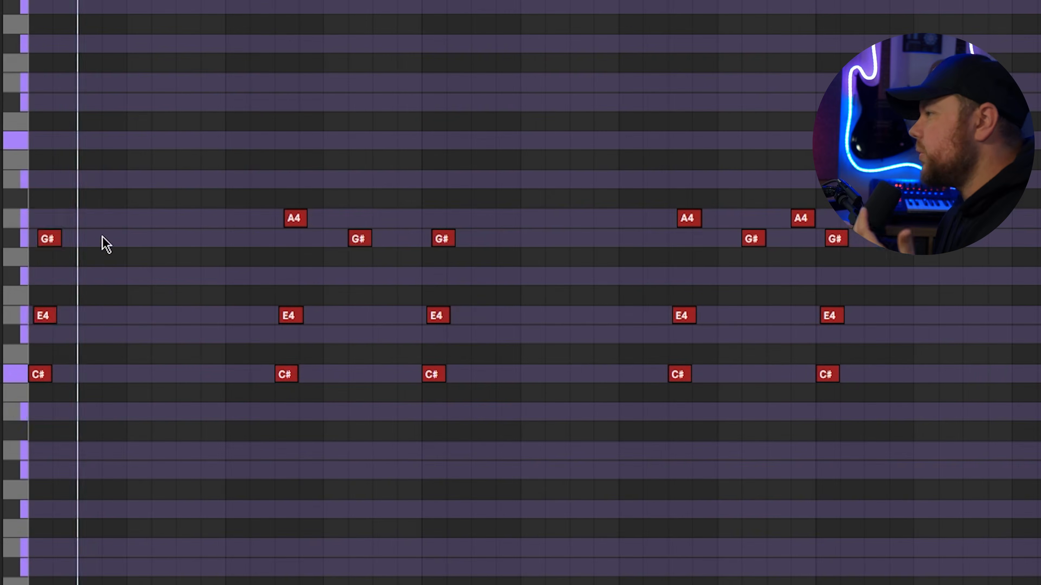
Examine the first two chords in the Harpsichord clip and the alternating G#4 and A4 top notes across the pattern.
left_click_drag(97, 211, 52, 393)
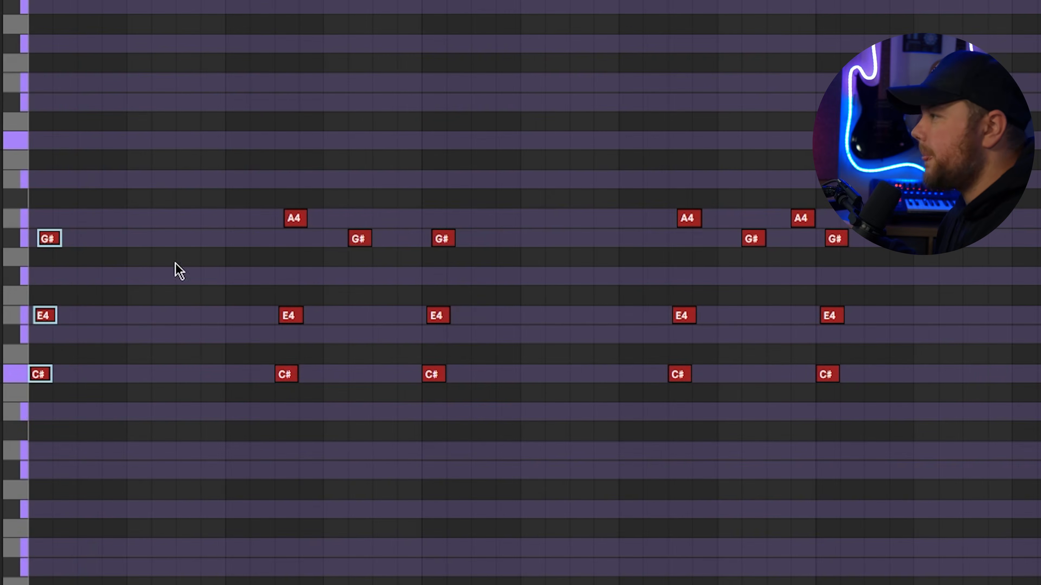
left_click_drag(318, 150, 265, 430)
left_click(312, 233)
left_click_drag(325, 223, 278, 227)
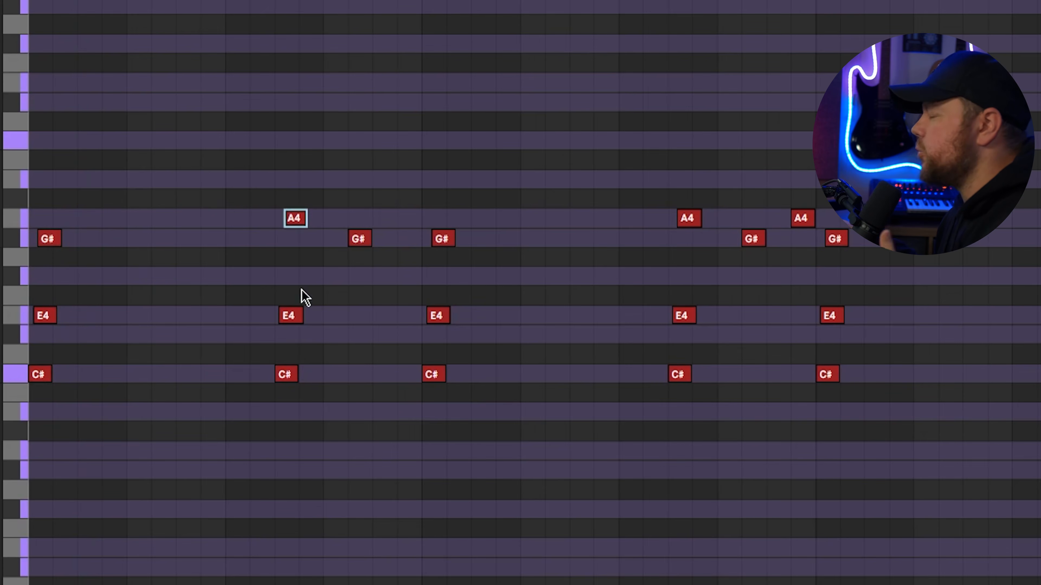
left_click(362, 244)
left_click(323, 226)
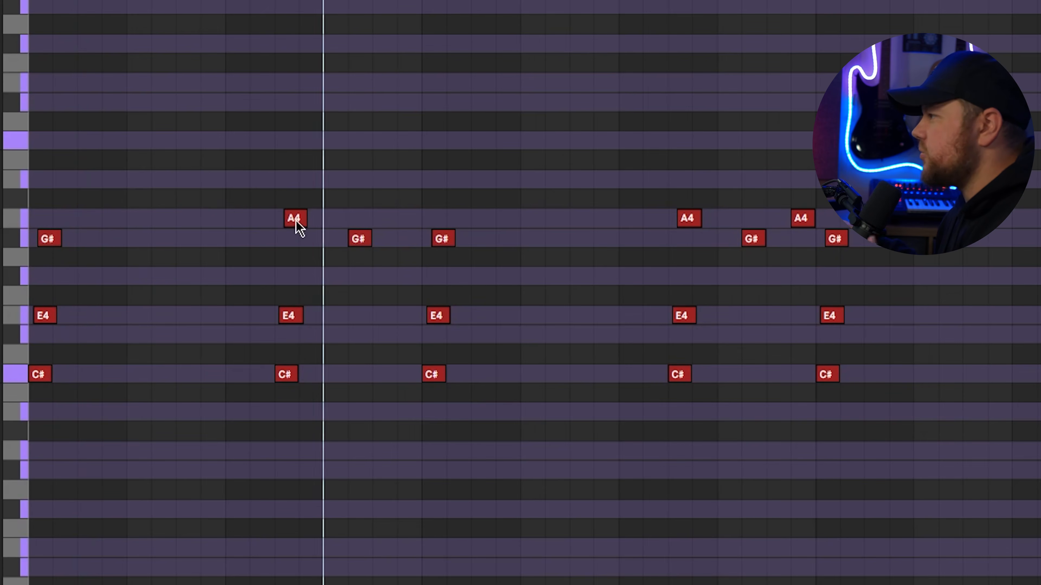
left_click(295, 225)
left_click(680, 264)
left_click(753, 238)
left_click(804, 223)
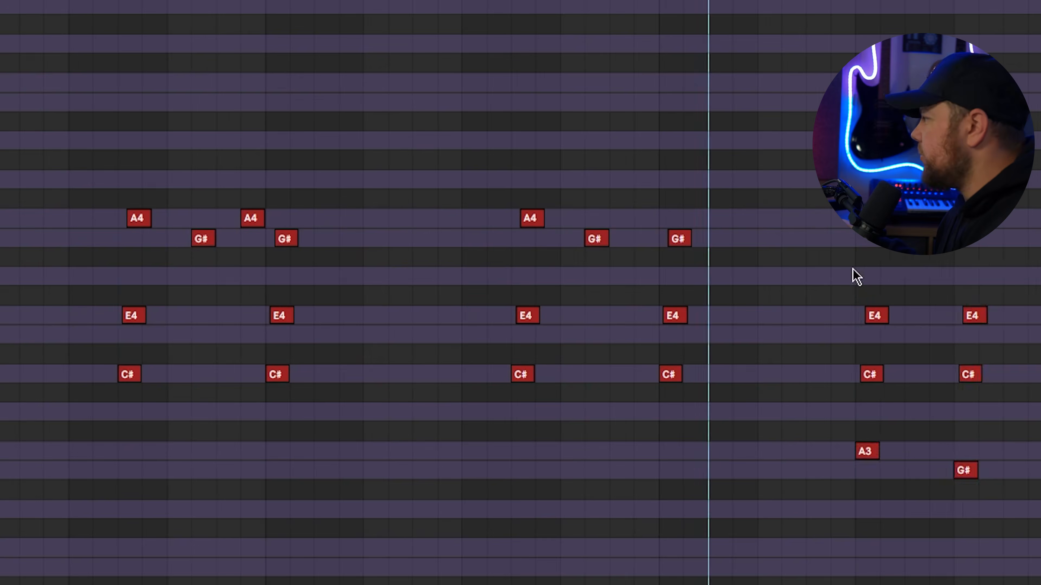
Select the Harpsichord chord notes, reveal the Strum transform settings, and play the staggered chords back.
left_click_drag(853, 268, 1030, 506)
left_click(993, 533)
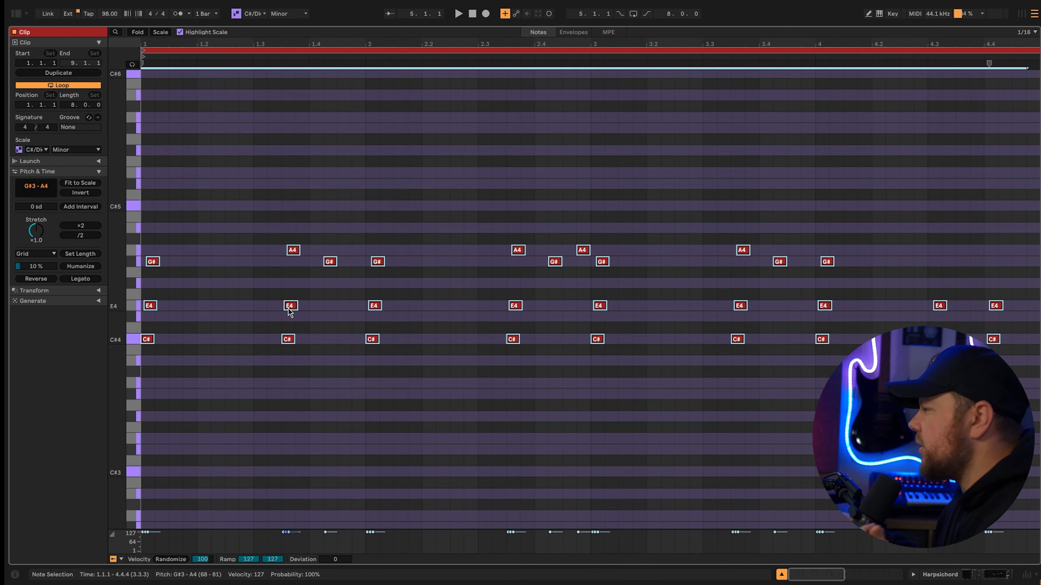
left_click(101, 292)
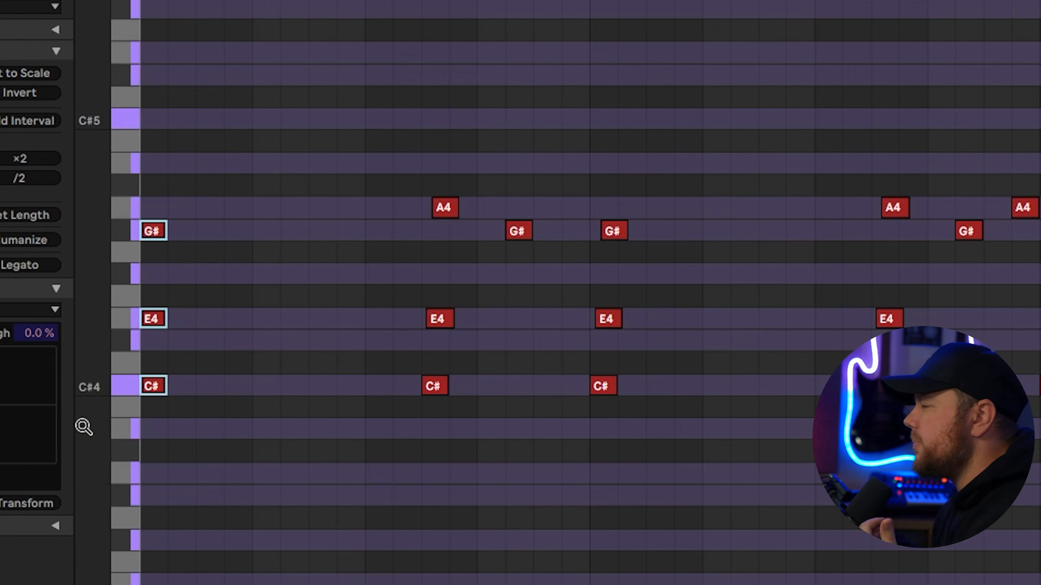
key("space")
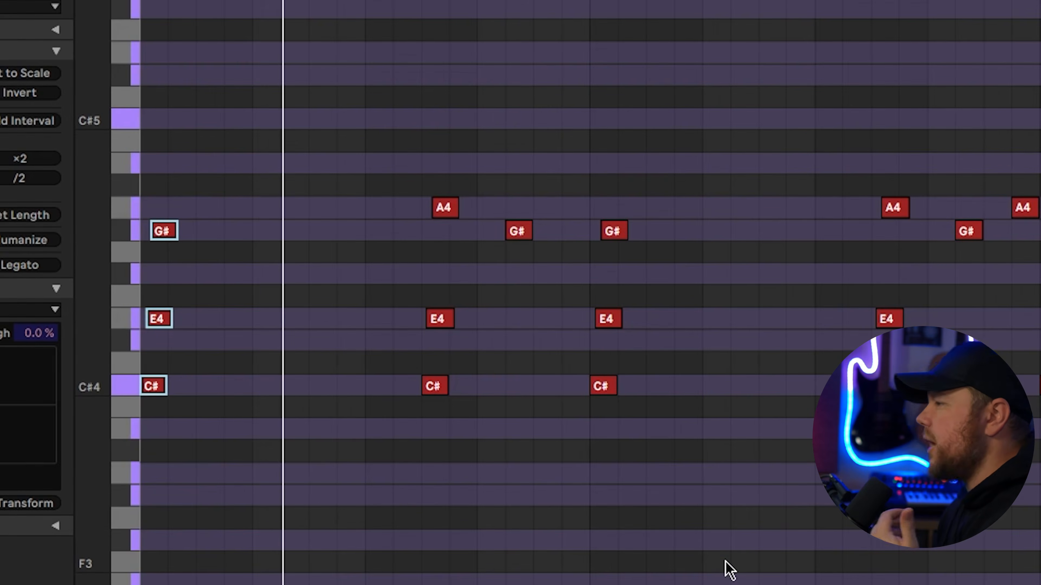
key("space")
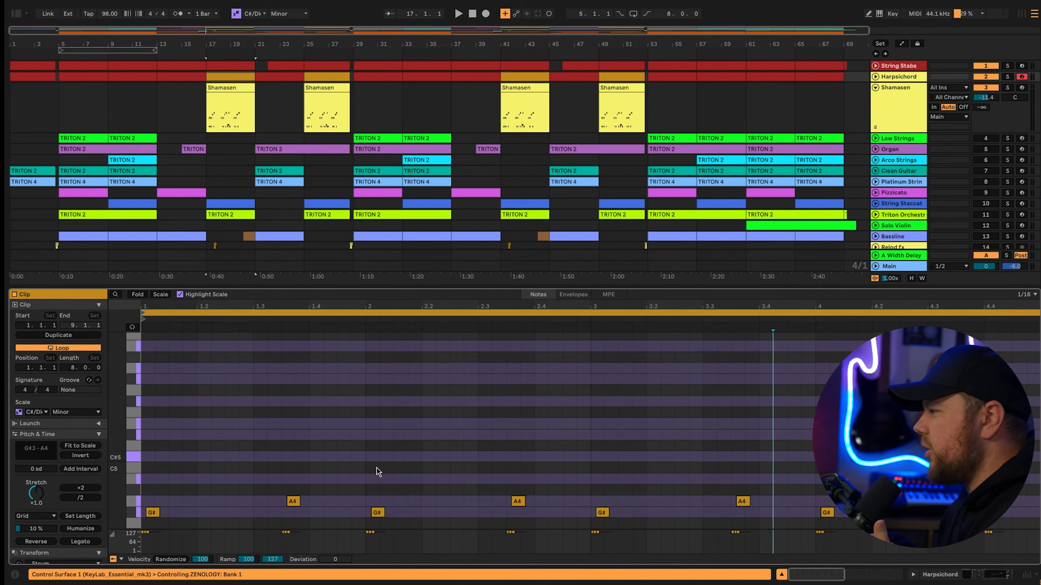
Open the Shamasen clip at bar 17 in an enlarged note editor and select its first four short G#3 notes.
scroll(379, 472, "down", 5)
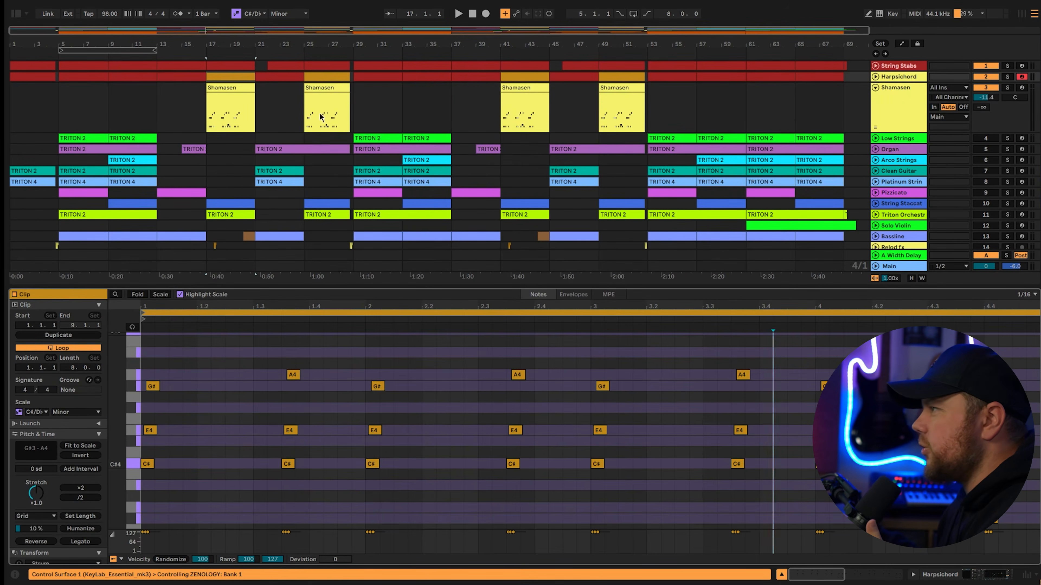
left_click(230, 108)
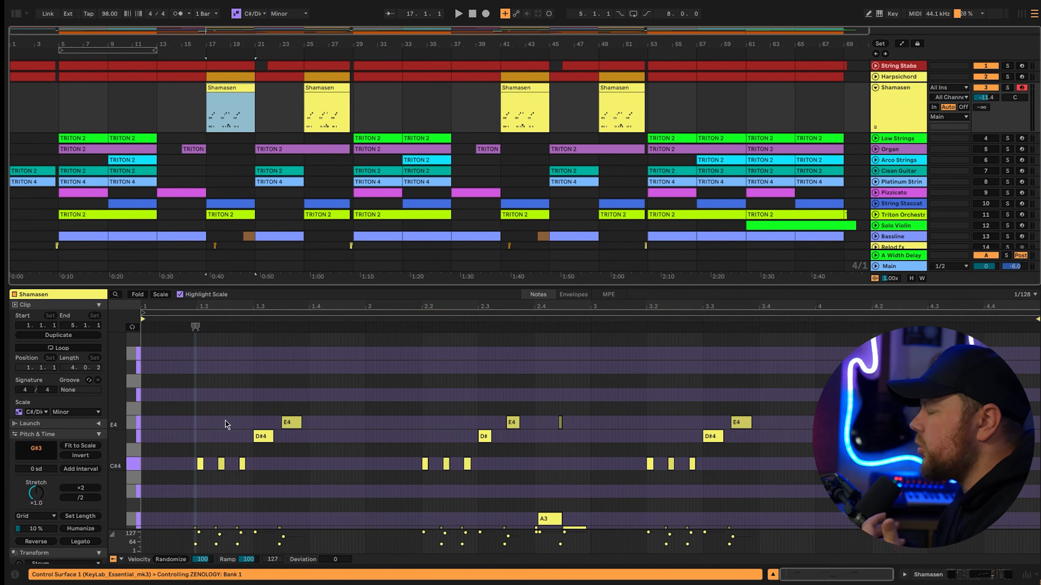
key("ctrl+alt+e")
left_click_drag(316, 341, 196, 360)
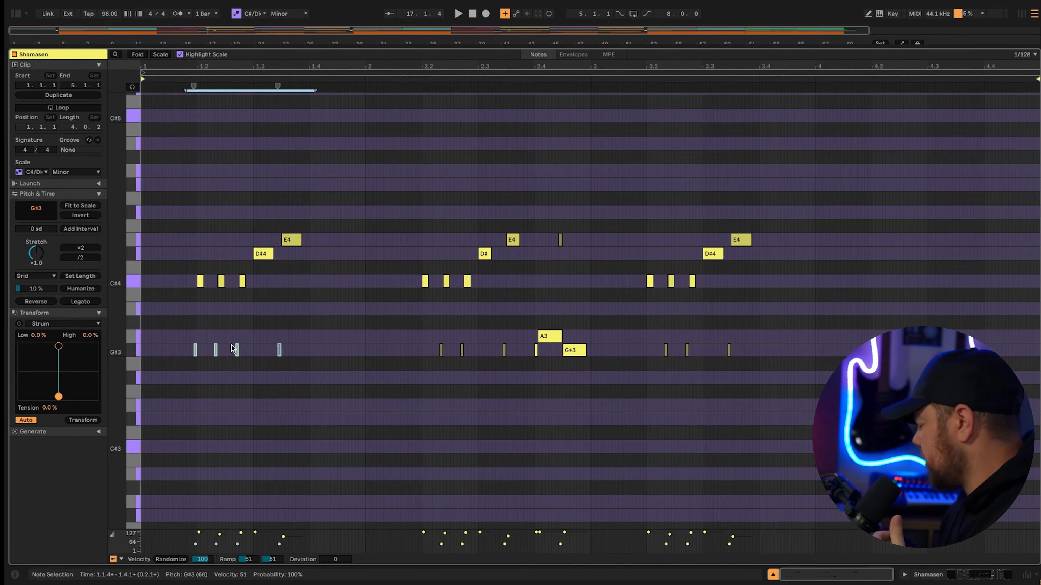
Compare the Shamasen playback with the four selected G#3 grace notes deactivated and reactivated.
key("0")
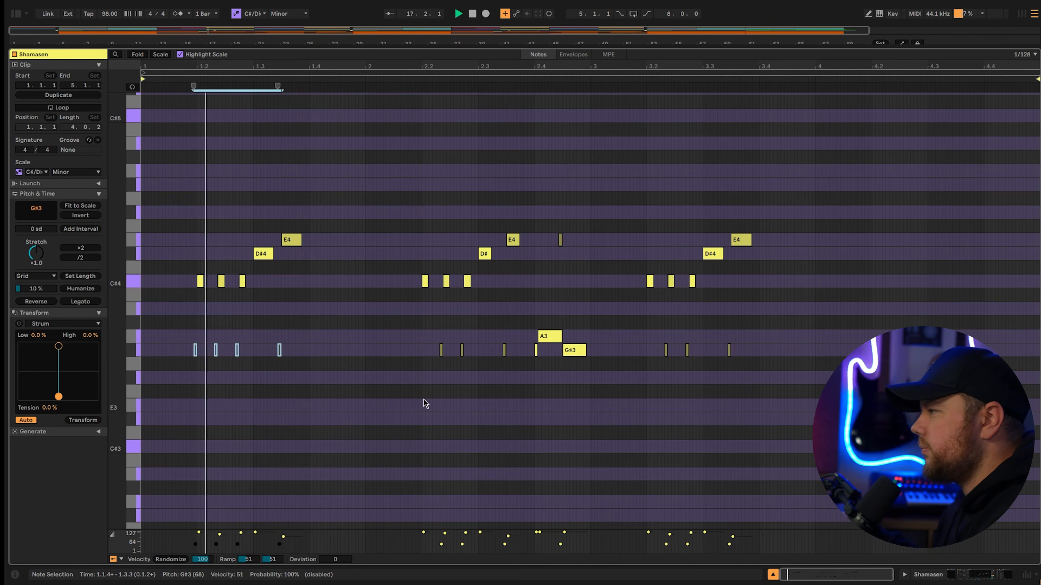
key("0")
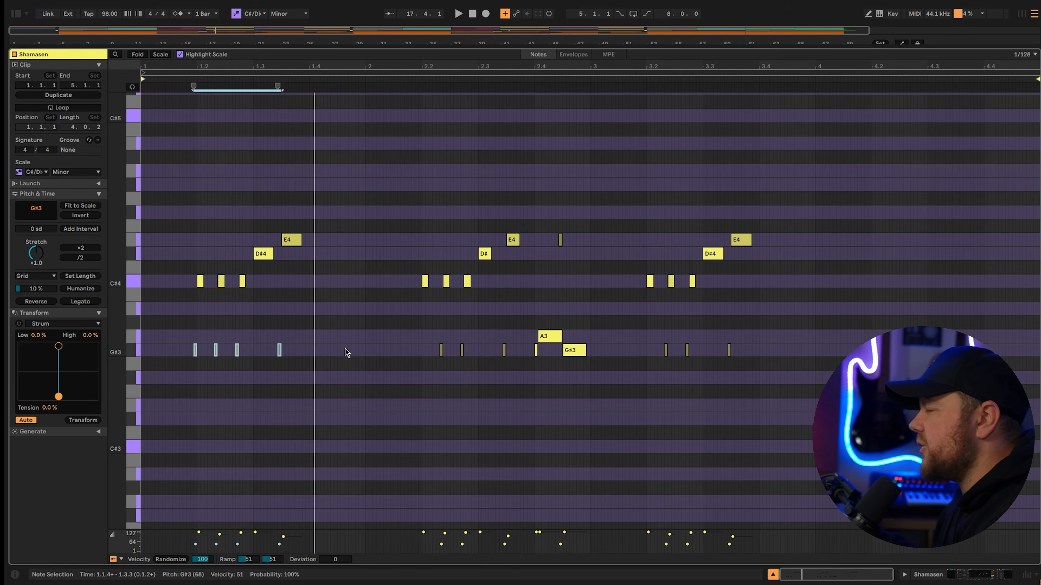
key("space")
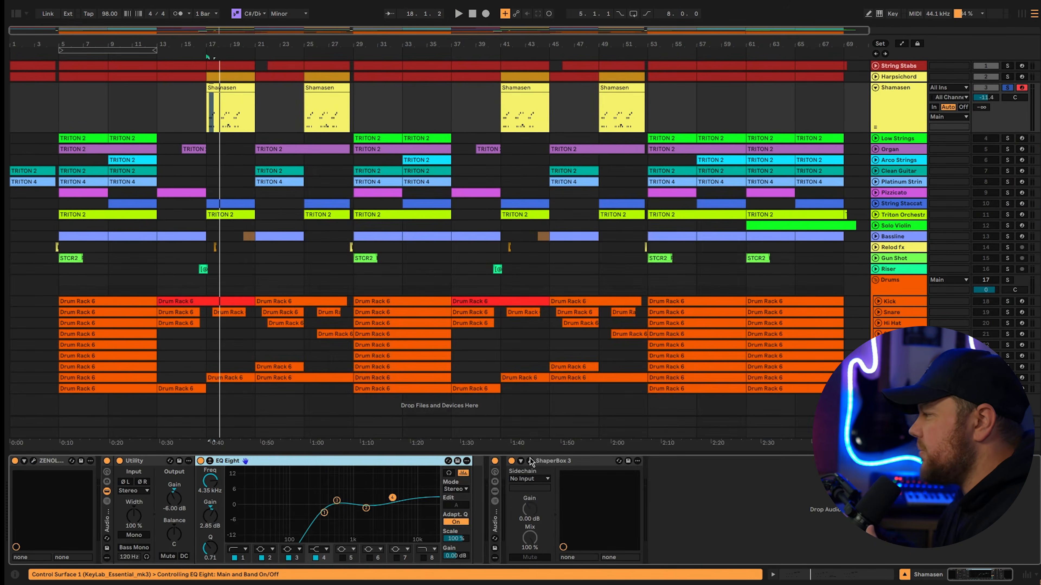
Select the first C#4 and G#4 note pair in the Low Strings clip and play the part back.
left_click(530, 461)
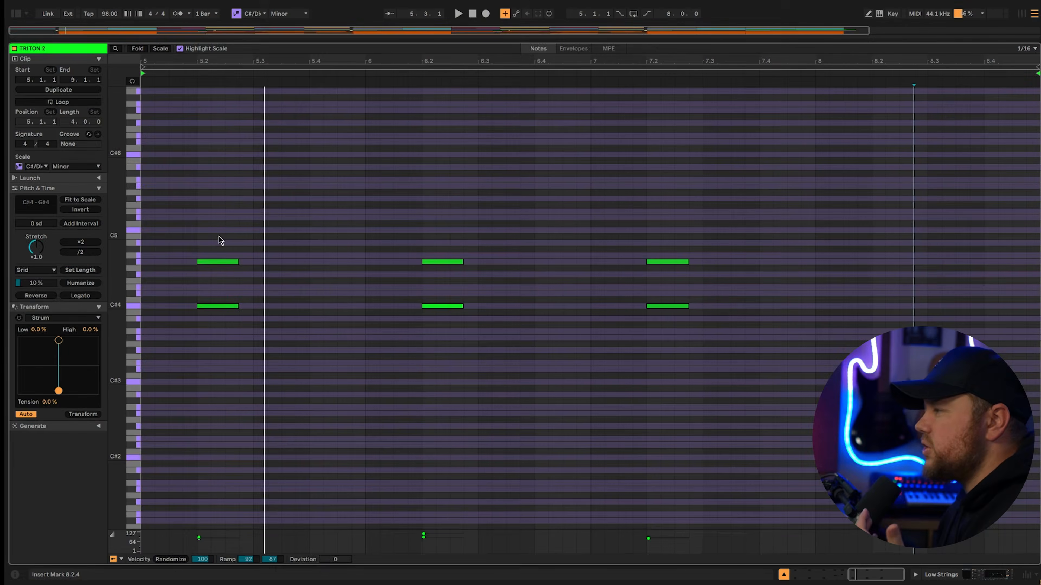
left_click_drag(218, 236, 213, 337)
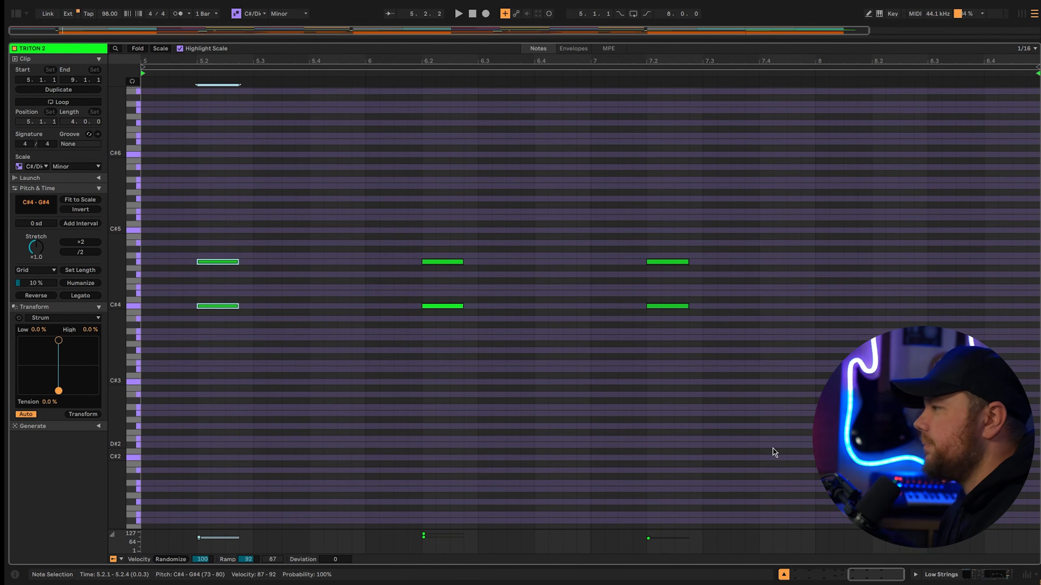
key("space")
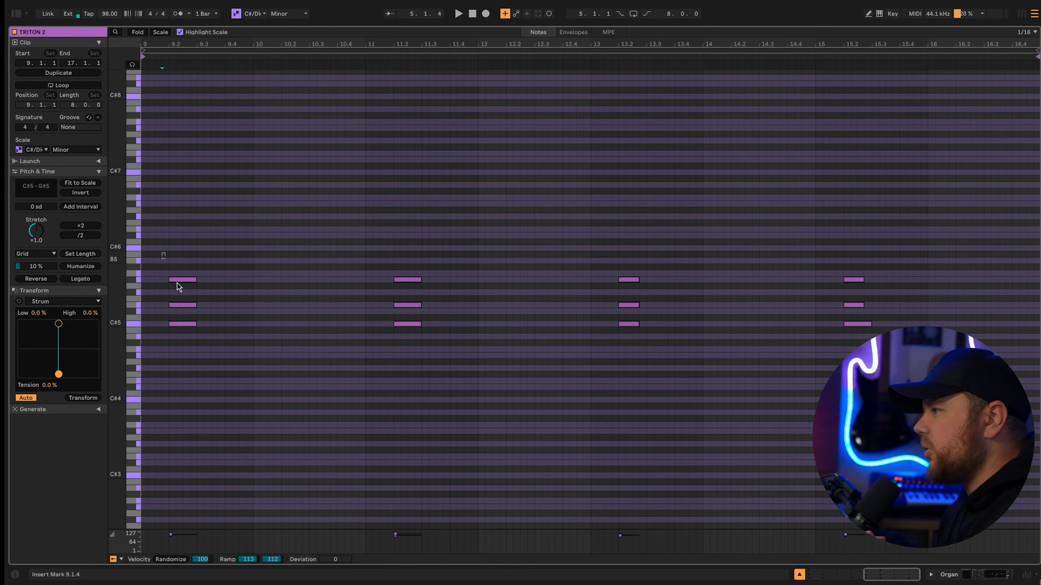
Examine the first C#5, E5 and G#5 chord in the Organ clip, singling out its E5 note.
left_click_drag(179, 287, 203, 352)
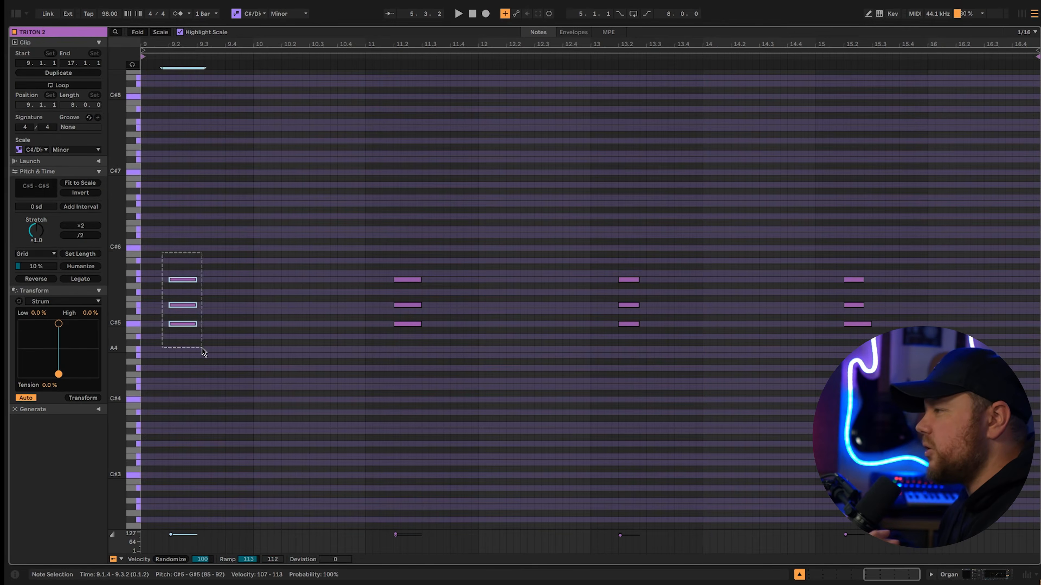
left_click(186, 305)
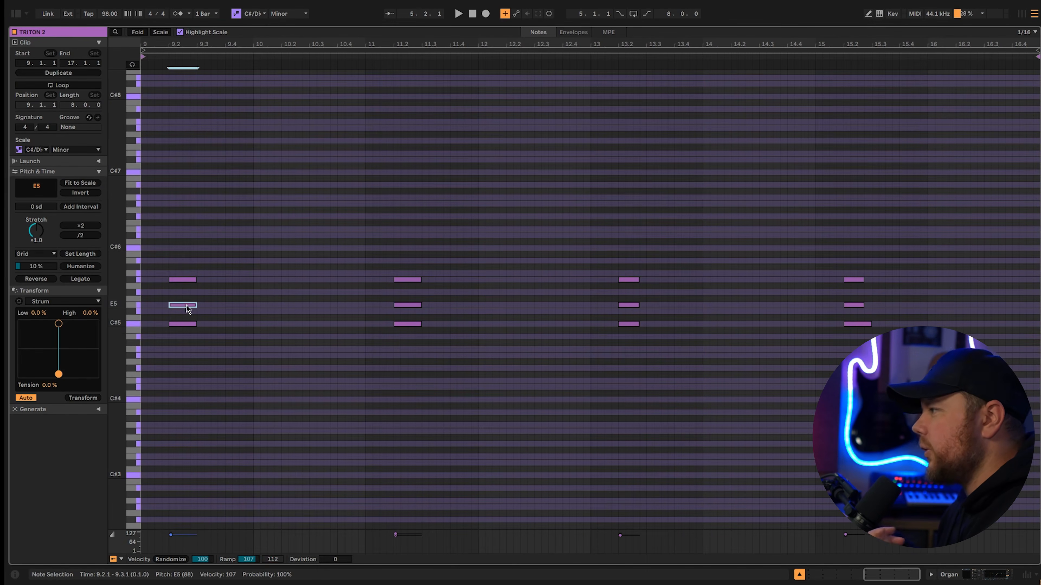
left_click(407, 363)
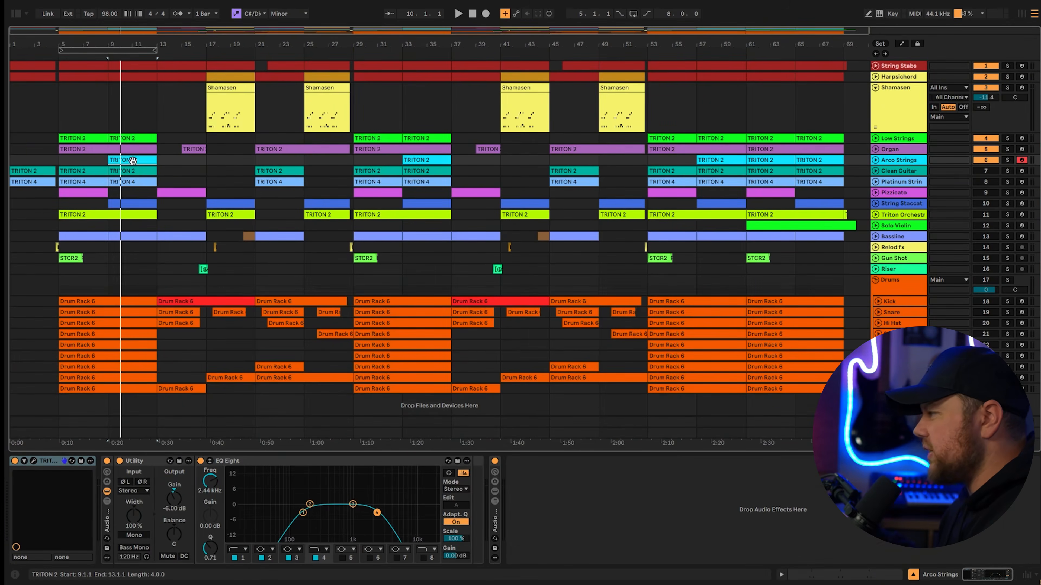
Open the first Arco Strings clip and play back the part after selecting a group of notes.
double_click(132, 160)
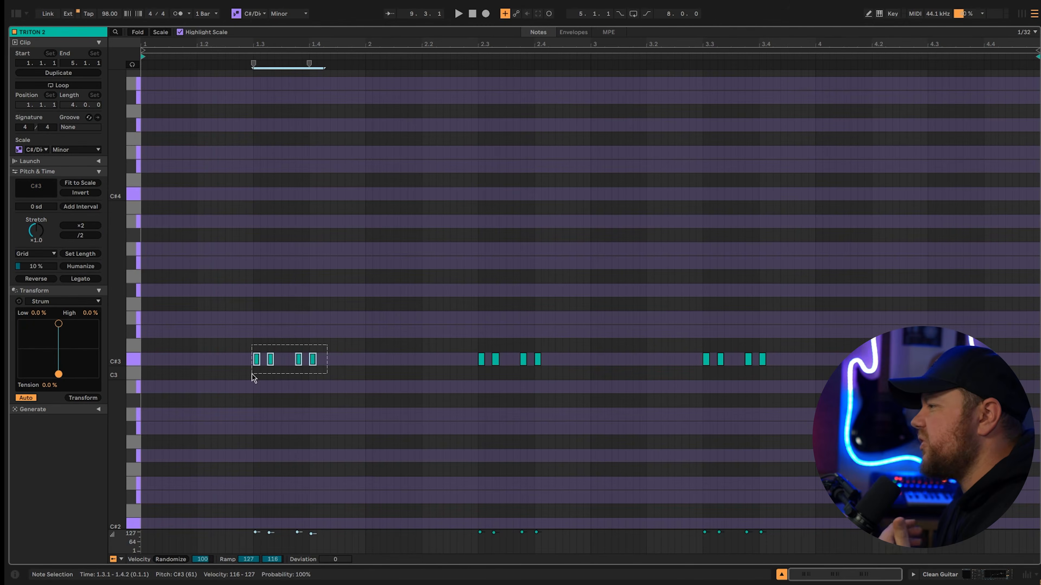
left_click_drag(252, 374, 325, 361)
key("space")
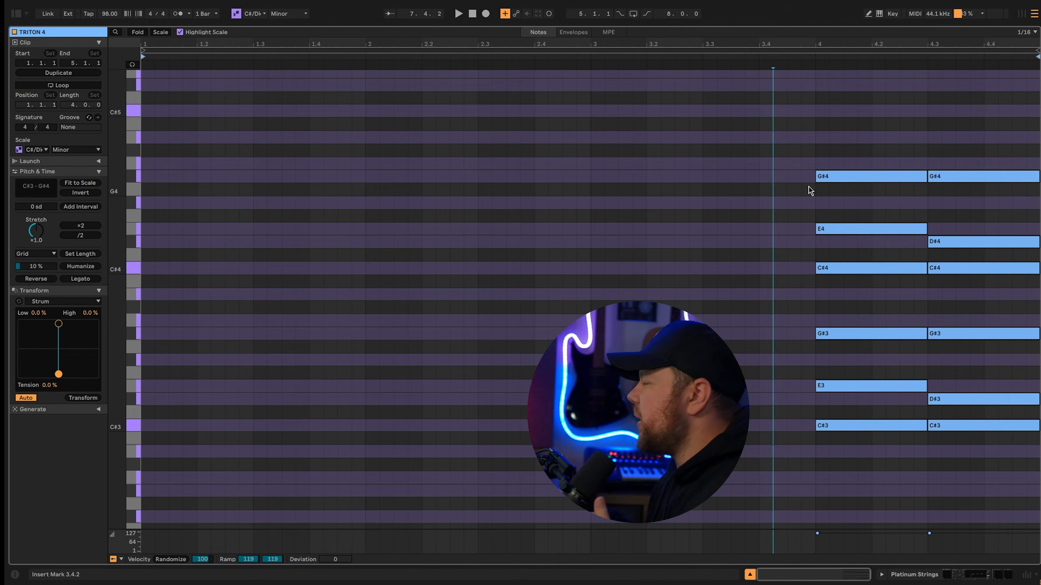
Examine the two Platinum Strings chords, comparing E4 with D#4 and the upper octave with the lower octave, and play them back.
left_click_drag(832, 165, 864, 299)
left_click(890, 231)
left_click(961, 242)
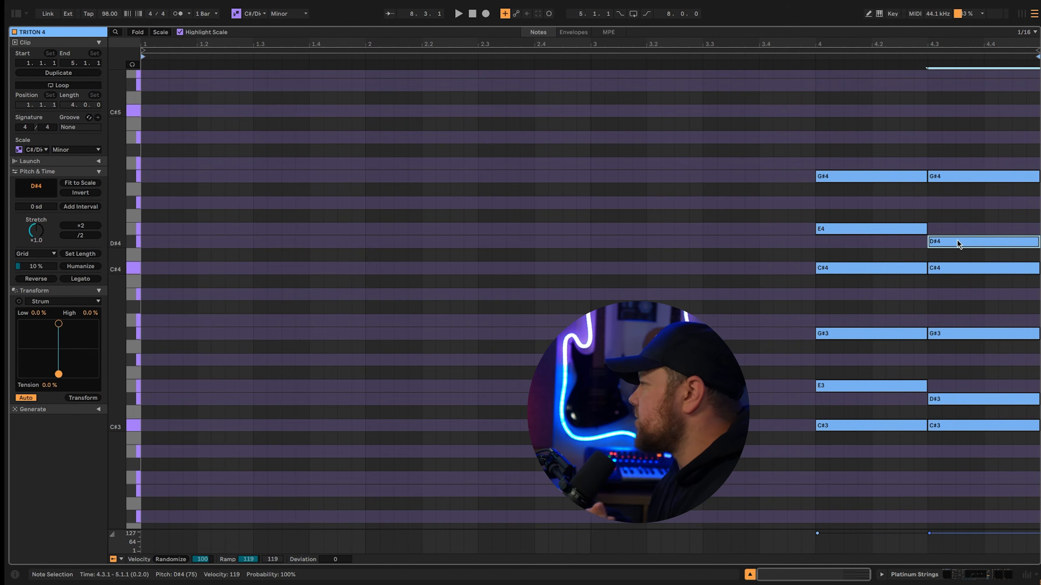
left_click_drag(822, 129, 978, 274)
left_click_drag(848, 302, 987, 431)
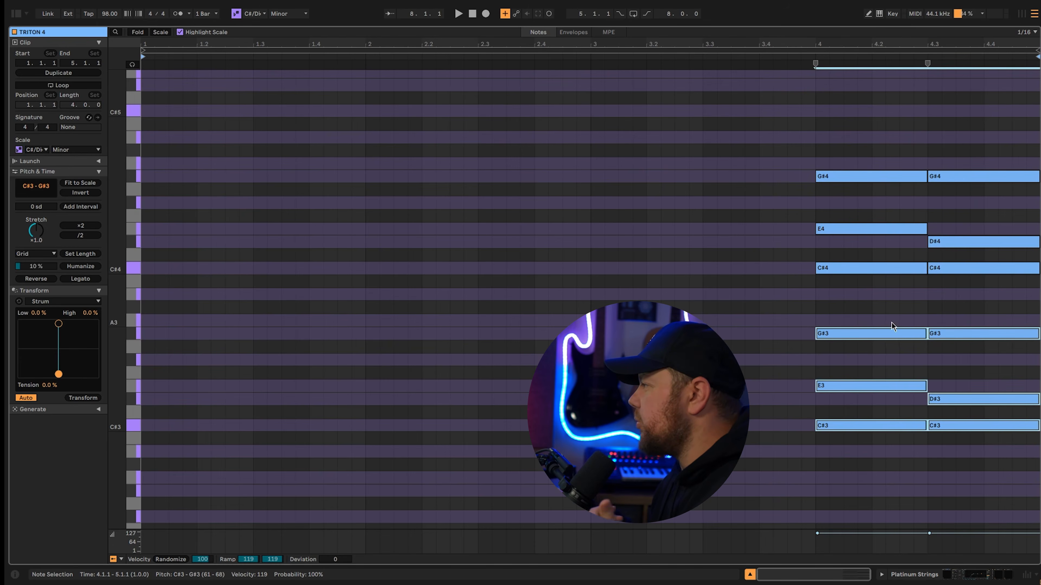
left_click(813, 83)
key("space")
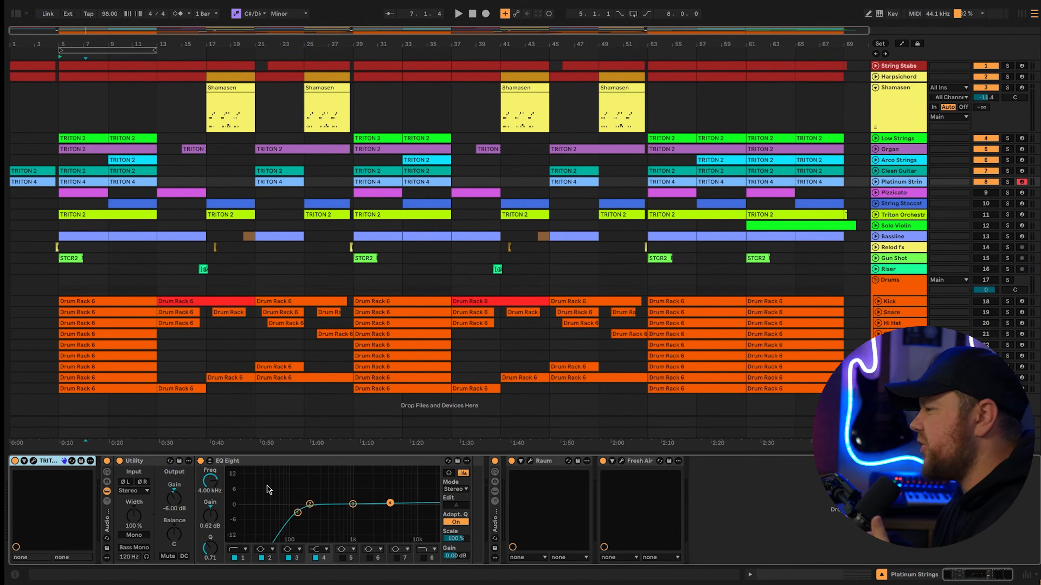
Open the Raum reverb and the Fresh Air plugin on the Platinum Strings track to view their settings.
left_click(530, 462)
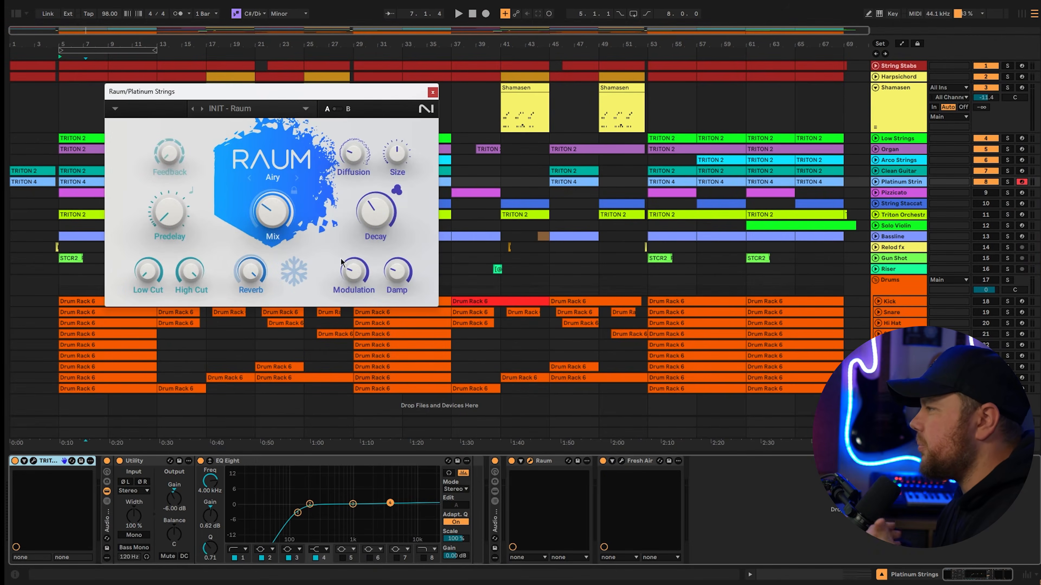
left_click(622, 461)
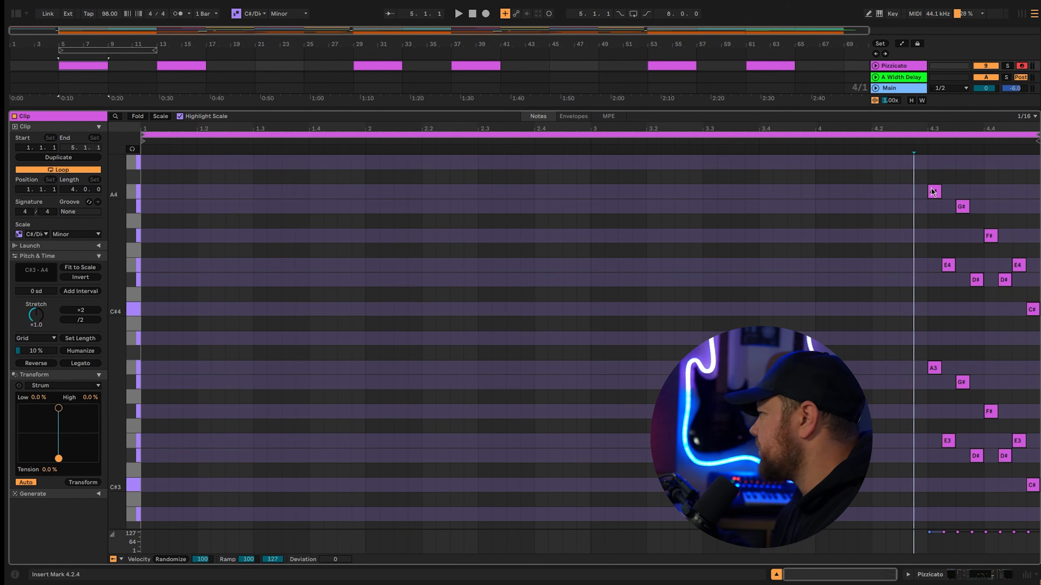
Examine the note run at the end of the Pizzicato clip, starting from its A4 note.
left_click(932, 192)
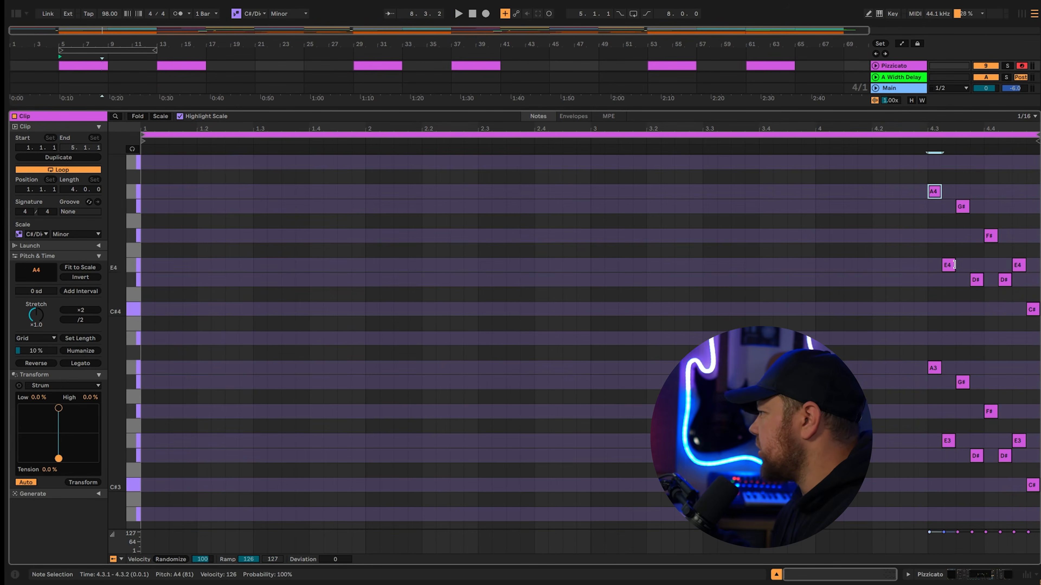
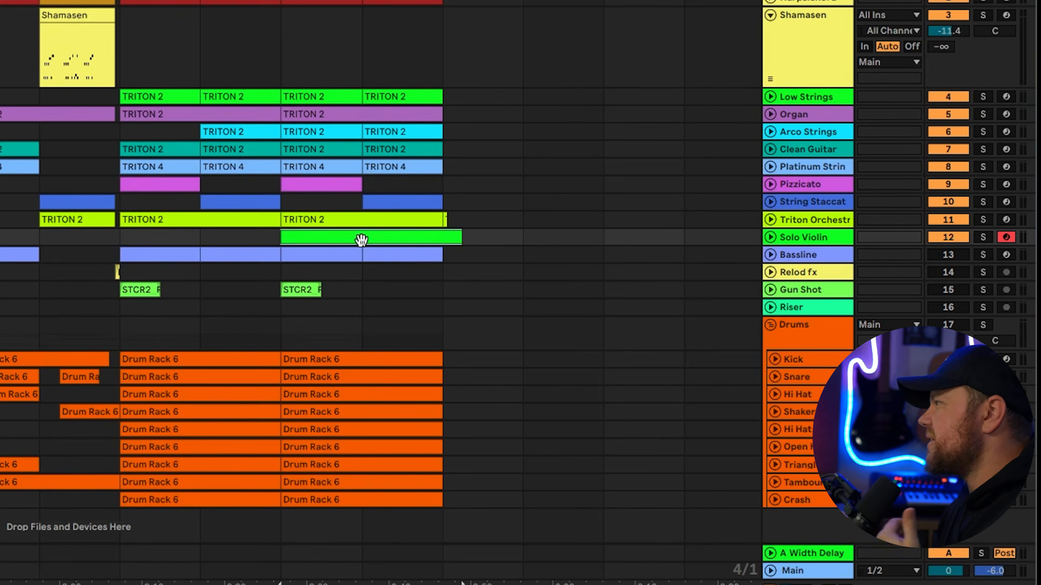
Examine where the Solo Violin clip sits in the final section of the arrangement.
left_click(265, 238)
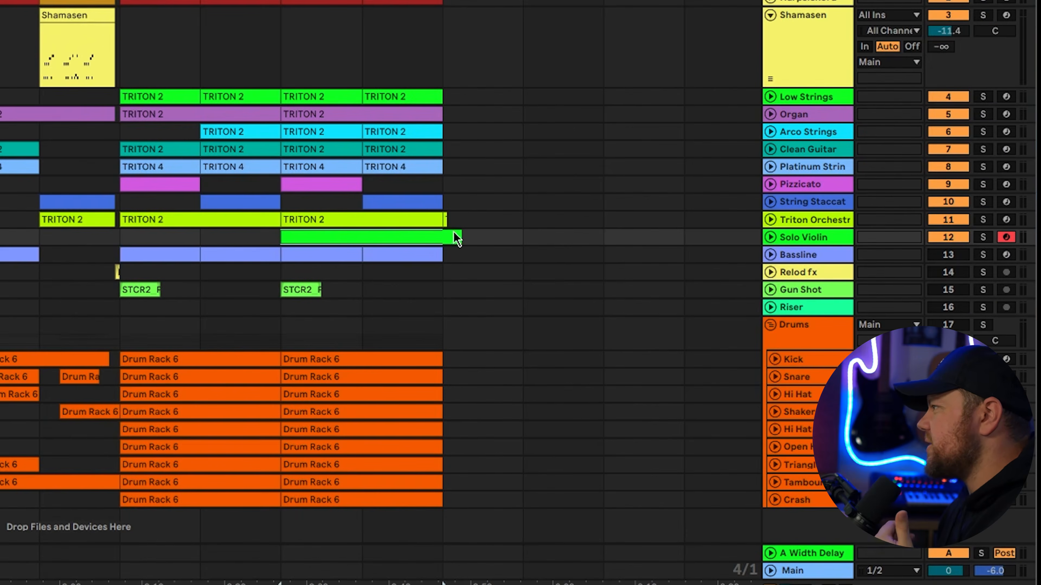
left_click_drag(525, 246, 150, 248)
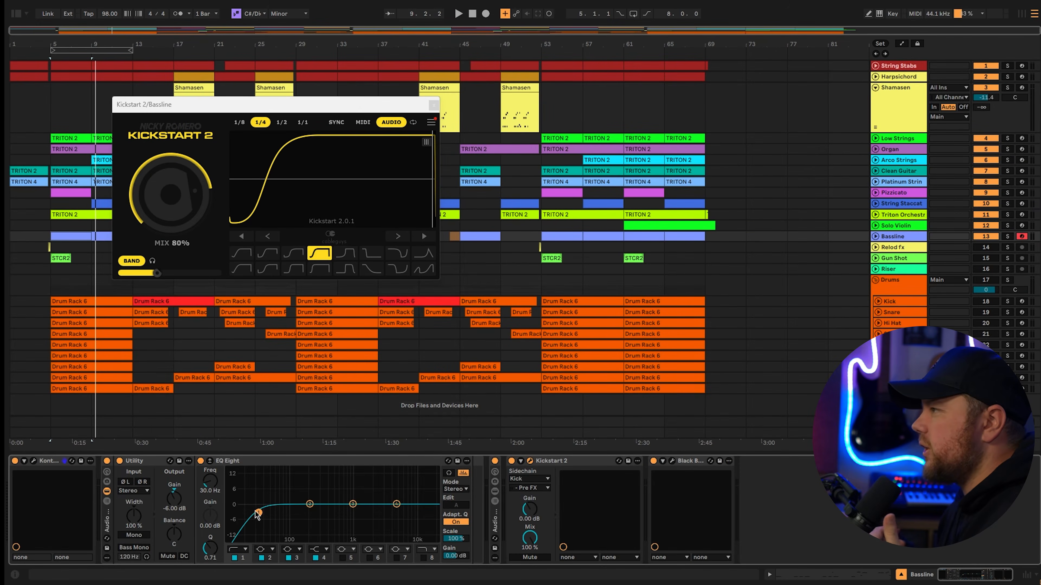
Open the plugin that follows Kickstart 2 on the Bassline track to view its settings.
left_click(672, 462)
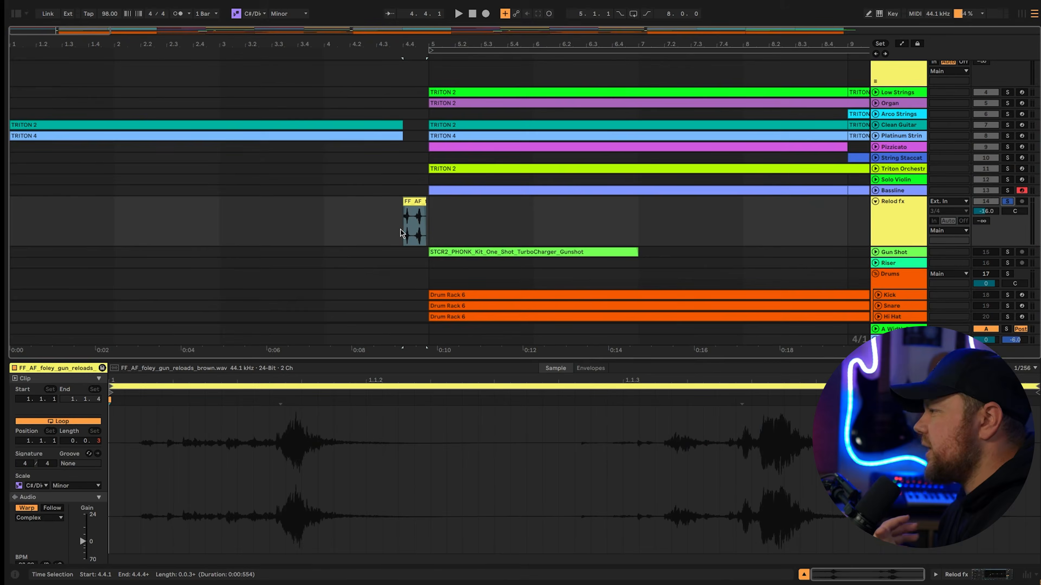
Play back the soloed gun reload sample on the Relod fx track just before bar 5.
key("space")
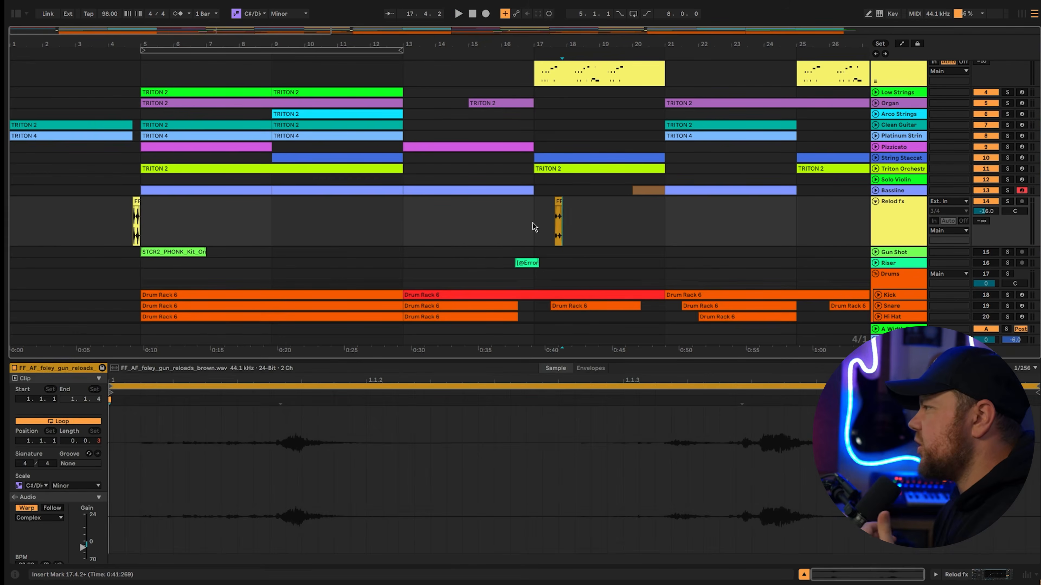
left_click_drag(558, 225, 659, 222)
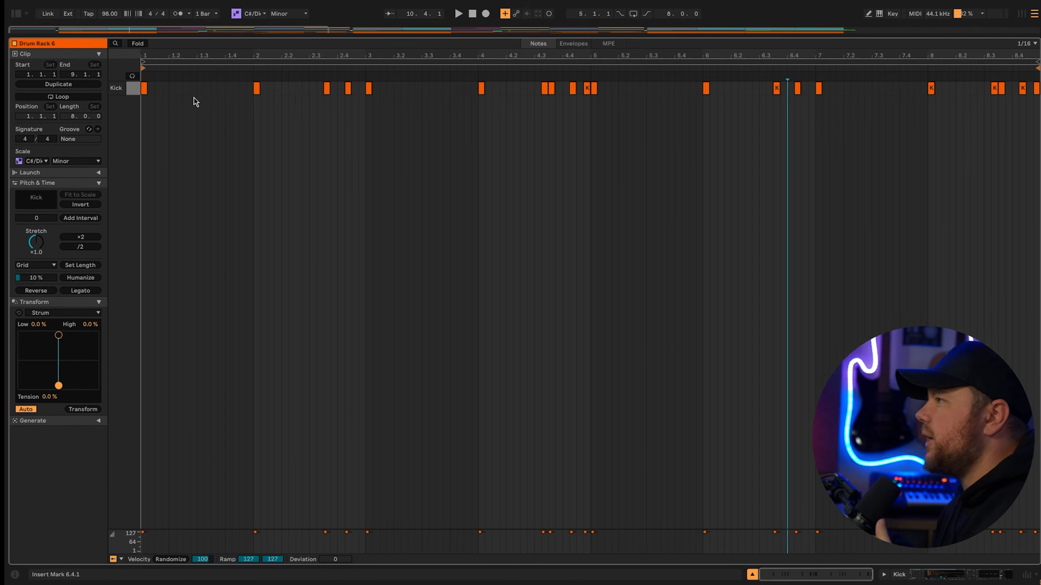
Examine the Kick pattern from its opening hit through the cluster at the end of bar 4, and play it back.
left_click_drag(156, 95, 246, 98)
left_click(238, 125)
left_click(144, 89)
left_click_drag(314, 107, 352, 87)
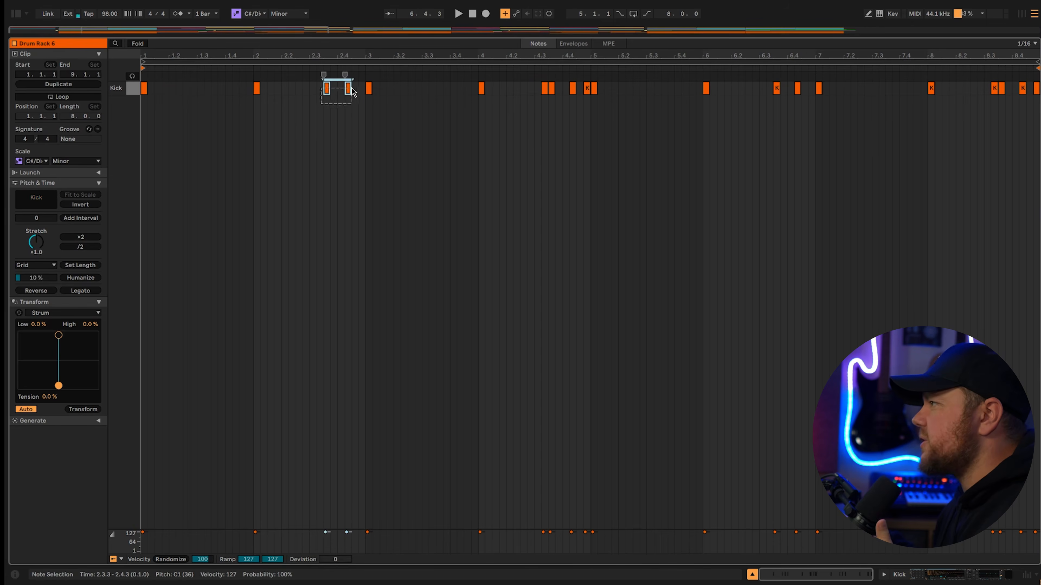
left_click(369, 89)
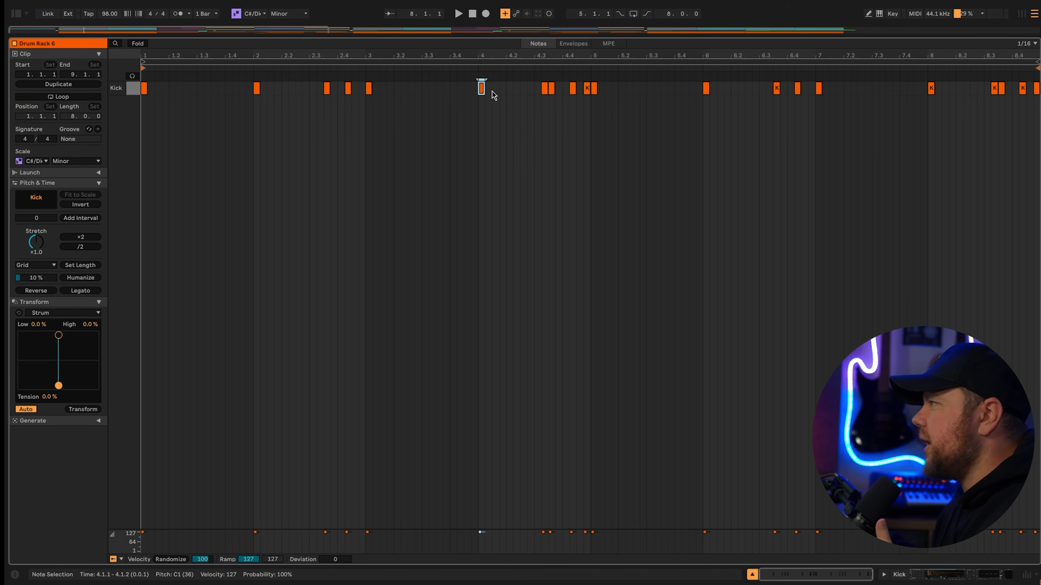
left_click_drag(588, 91, 589, 92)
left_click(587, 123)
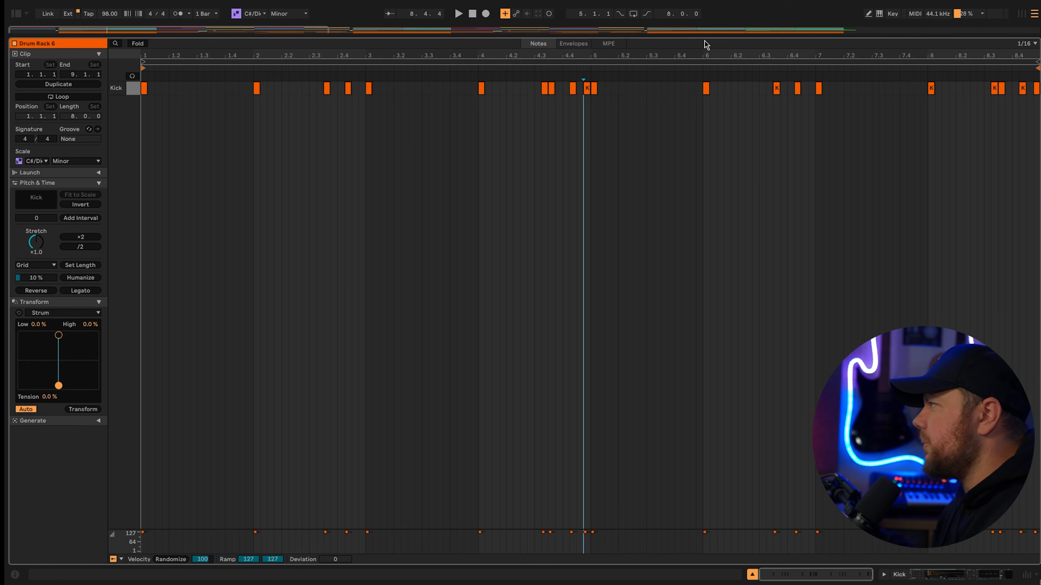
key("space")
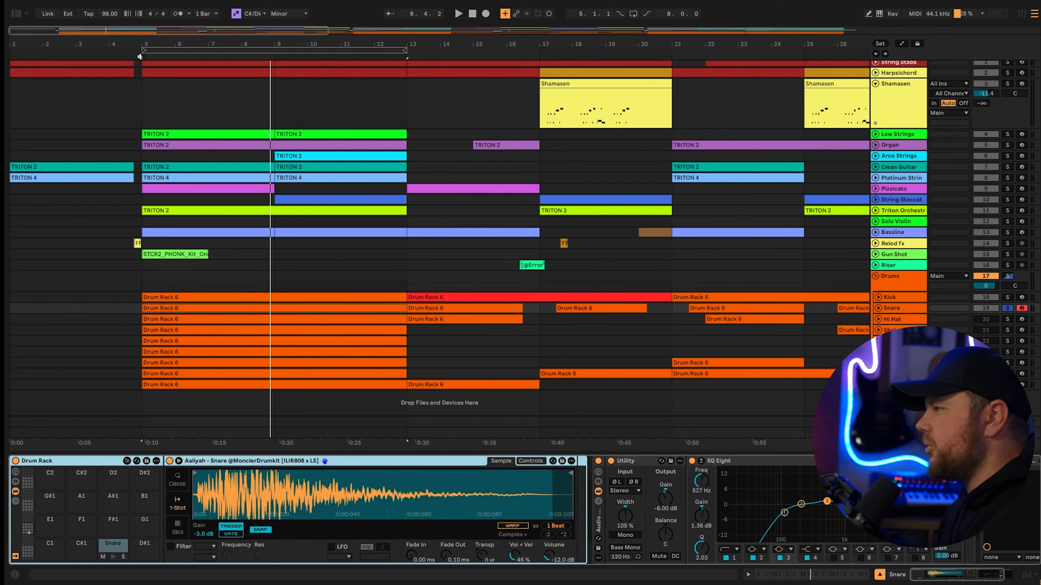
Play the soloed drums from bar 5 and compare the Snare with Utility's Mono option on and off.
left_click(139, 57)
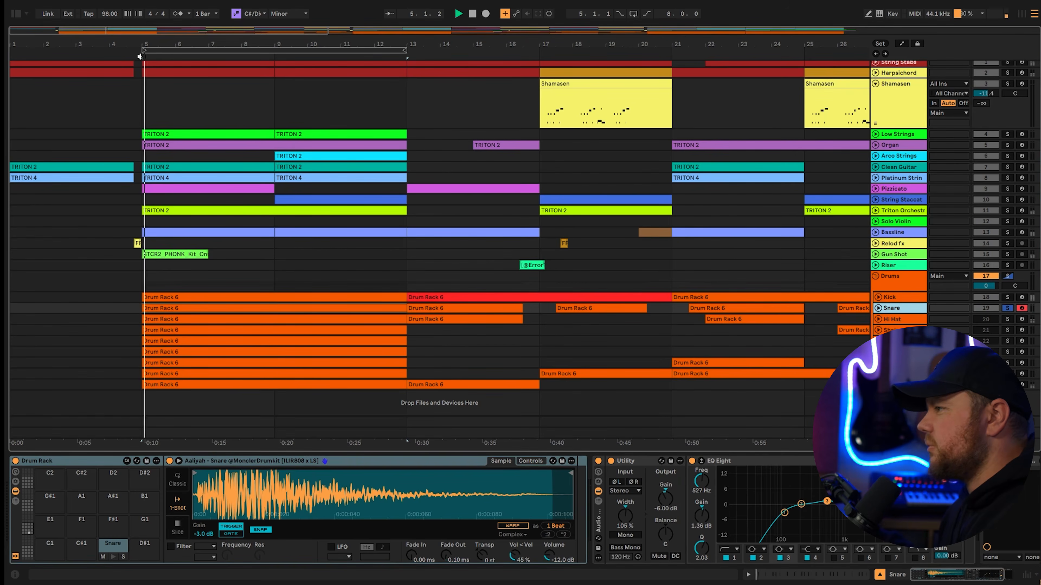
left_click(626, 536)
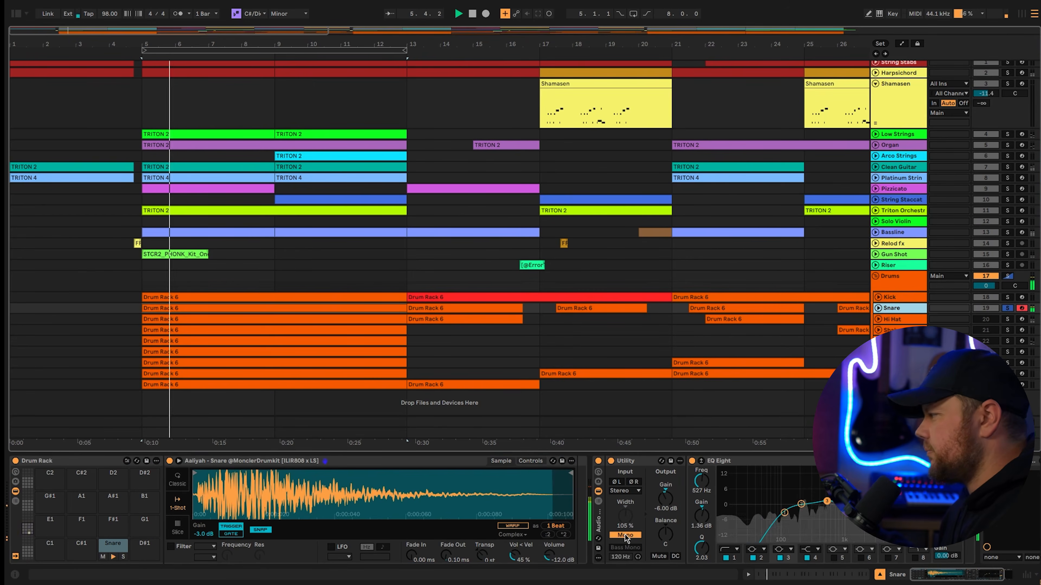
left_click(626, 535)
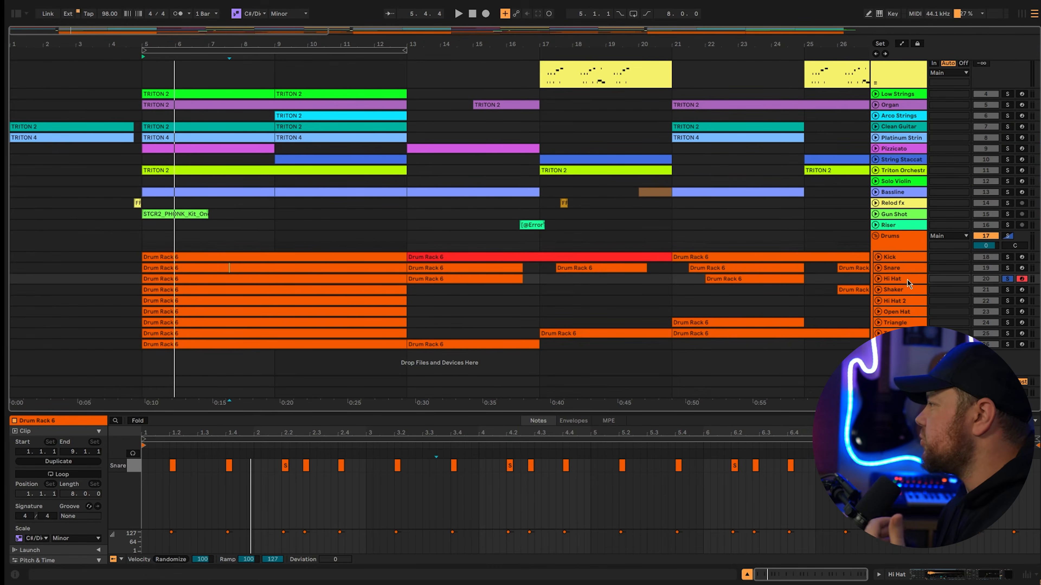
Open the Shaker clip and compare its notes with the hi-hat row by selecting the whole hi-hat pattern.
left_click(286, 291)
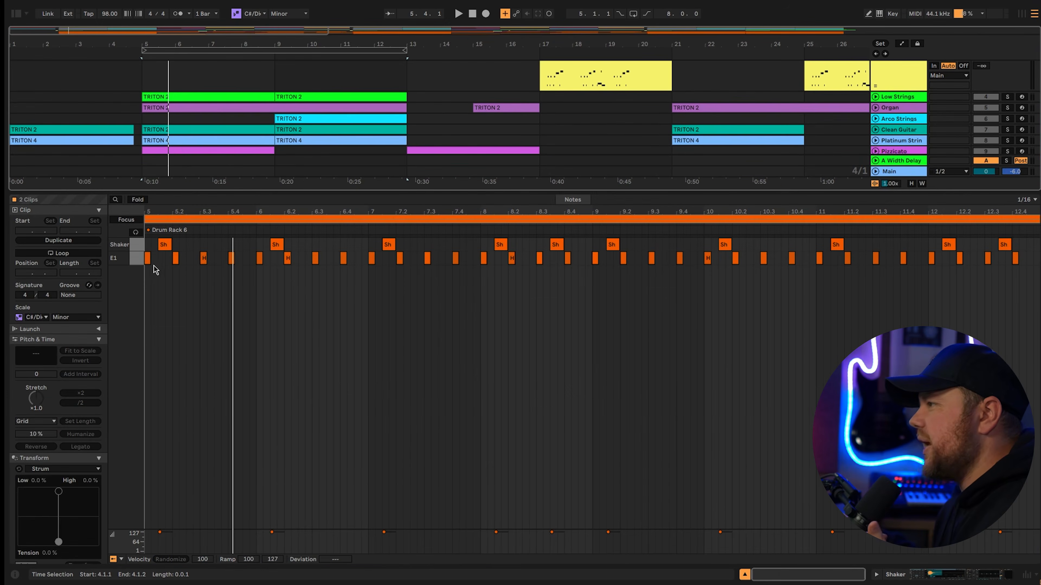
left_click_drag(153, 271, 1035, 256)
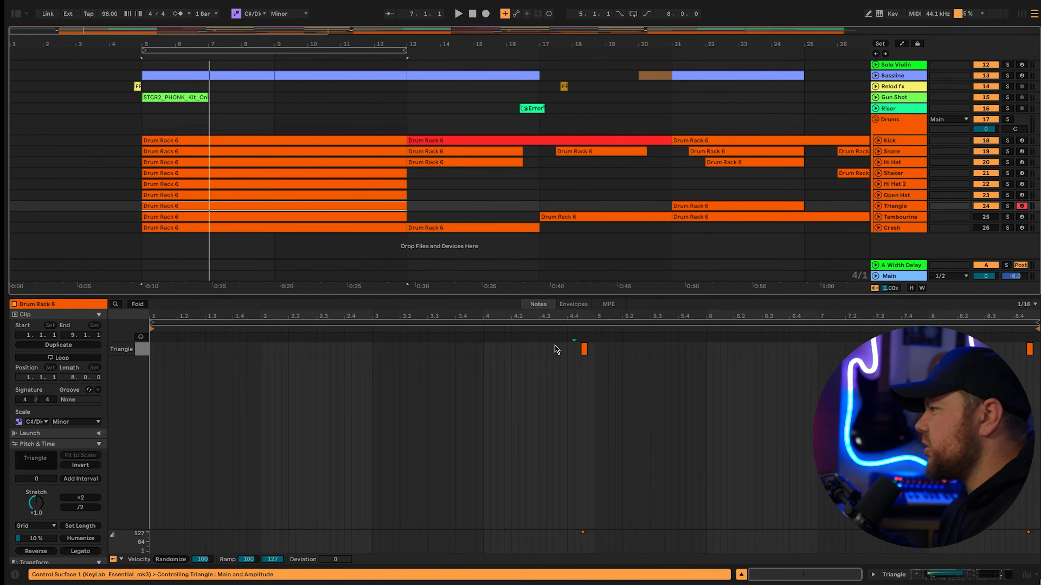
Play the full mix from bar 4 of the Triangle clip to hear its hit before bar 5.
left_click(479, 329)
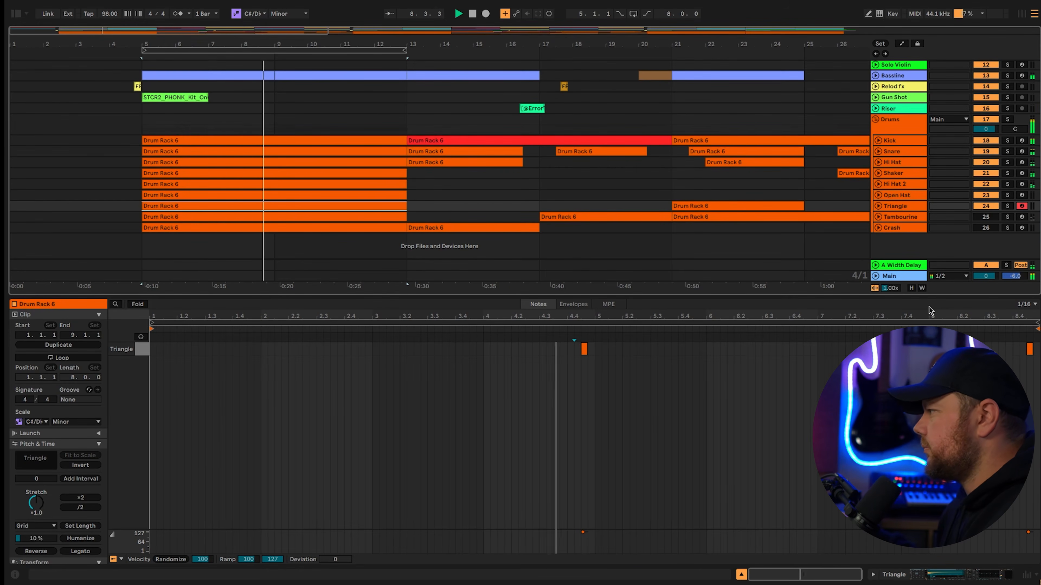
Open the Tambourine clip and examine its notes, starting with the hit in bar 2.
key("Down")
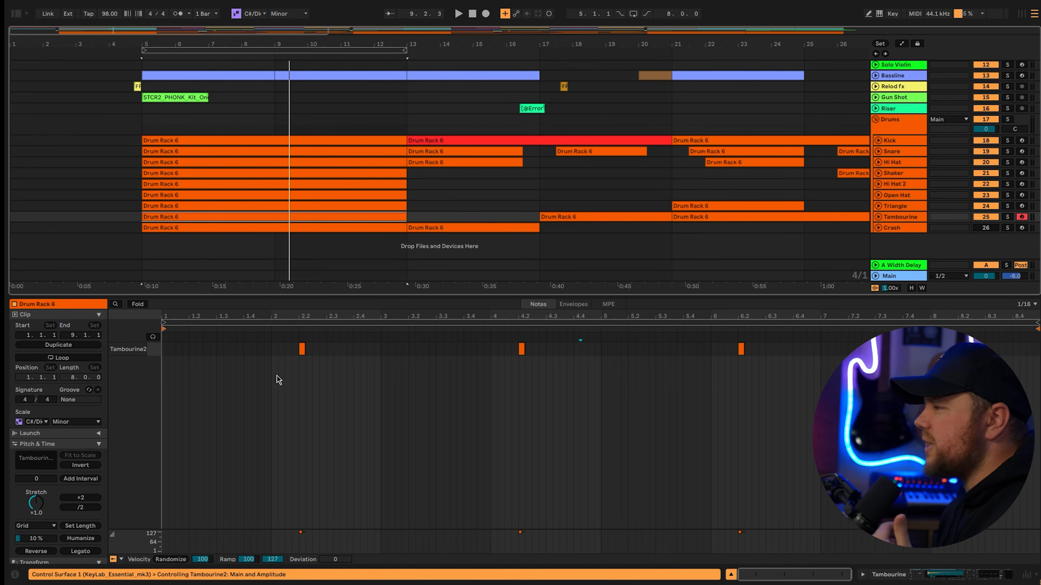
left_click(417, 370)
mouse_move(278, 372)
left_mouse_down()
mouse_move(308, 349)
mouse_move(314, 387)
left_mouse_up()
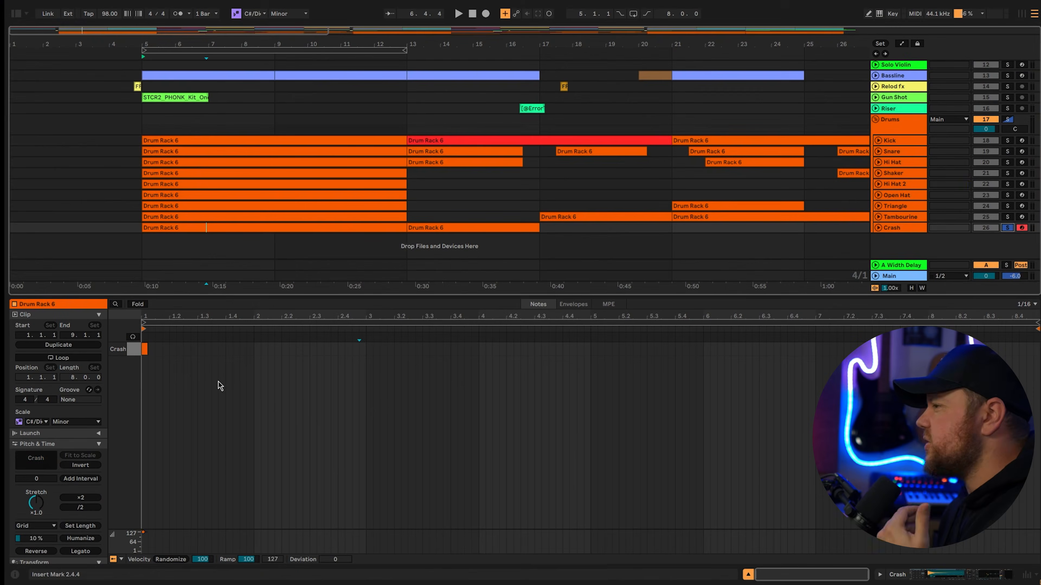
Select the single Crash note at the start of the Crash clip to examine it.
left_click(144, 349)
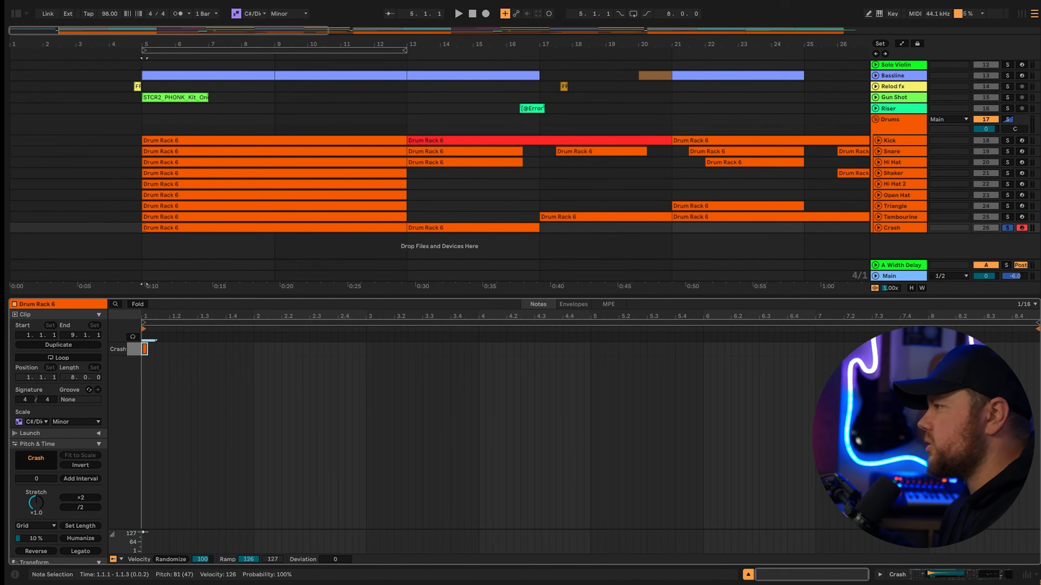